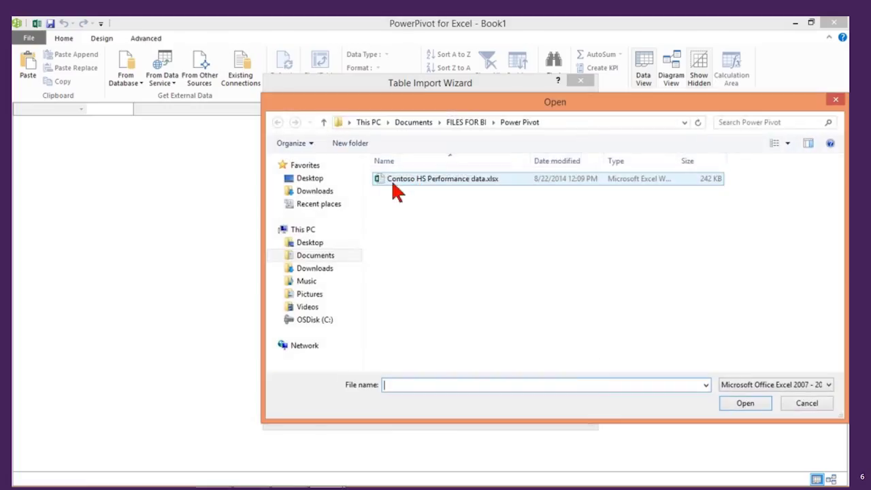
Step: Connect the import to the Contoso HS Performance data.xlsx file, using the first row as column headers
{"action": "double_click", "coordinate": [433, 186]}
{"action": "left_click", "coordinate": [370, 175]}
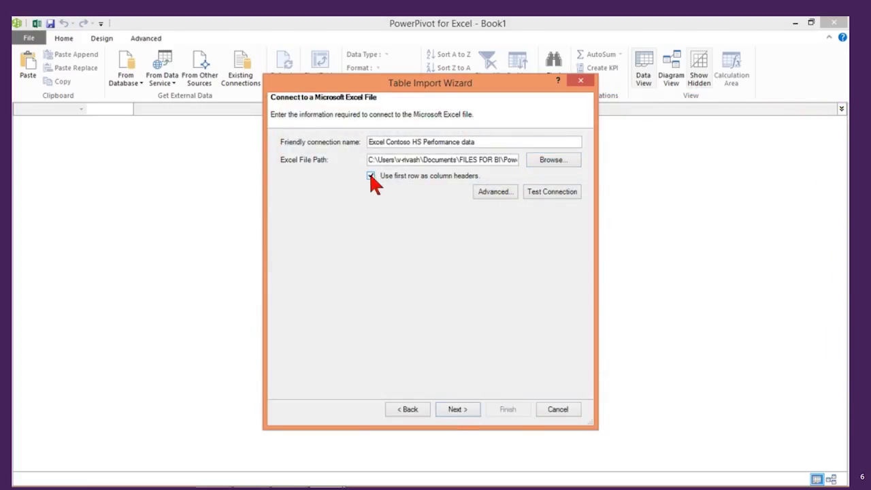
{"action": "left_click", "coordinate": [460, 410]}
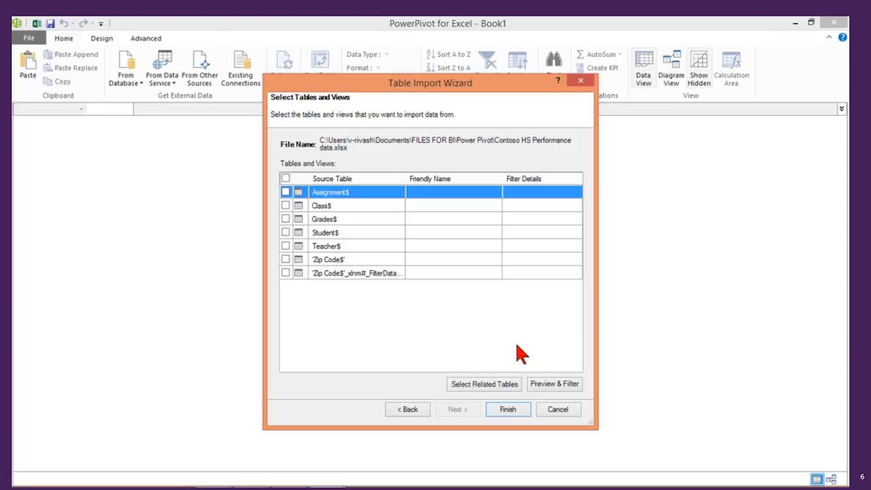
Step: Select the Teacher$ source table and preview its data without applying any filters
{"action": "left_click", "coordinate": [285, 245]}
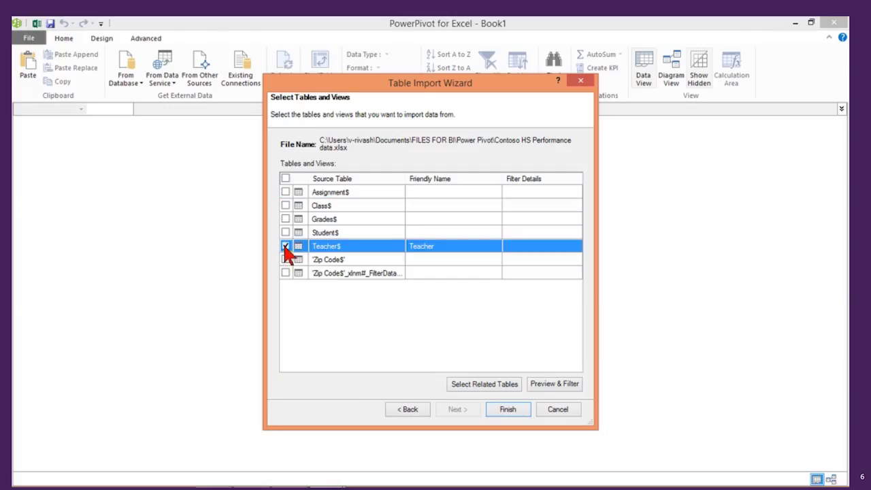
{"action": "left_click", "coordinate": [560, 384]}
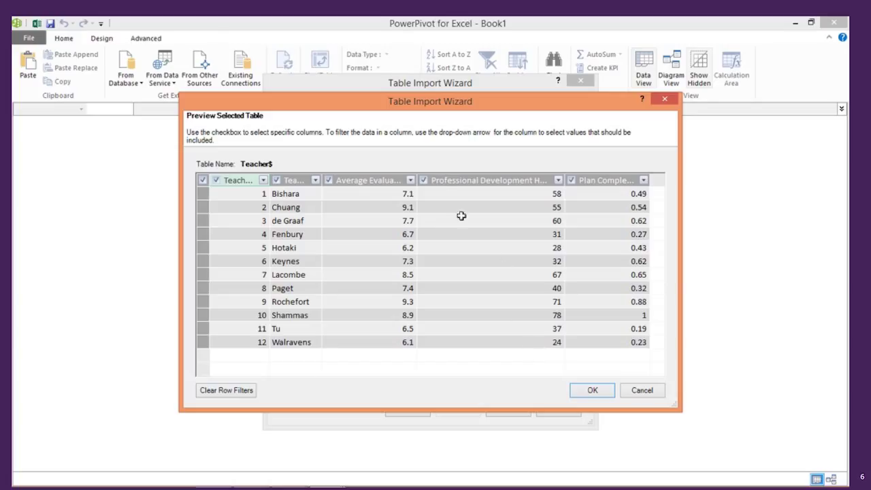
{"action": "left_click", "coordinate": [642, 390]}
Step: Import the Assignment, Class, Grades, Student and Teacher tables, leaving out both Zip Code tables
{"action": "left_click", "coordinate": [285, 178]}
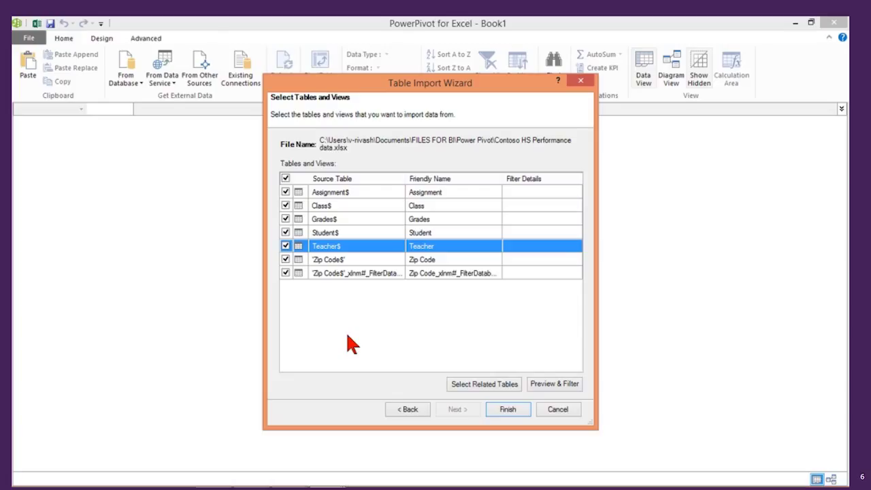
{"action": "left_click", "coordinate": [285, 259]}
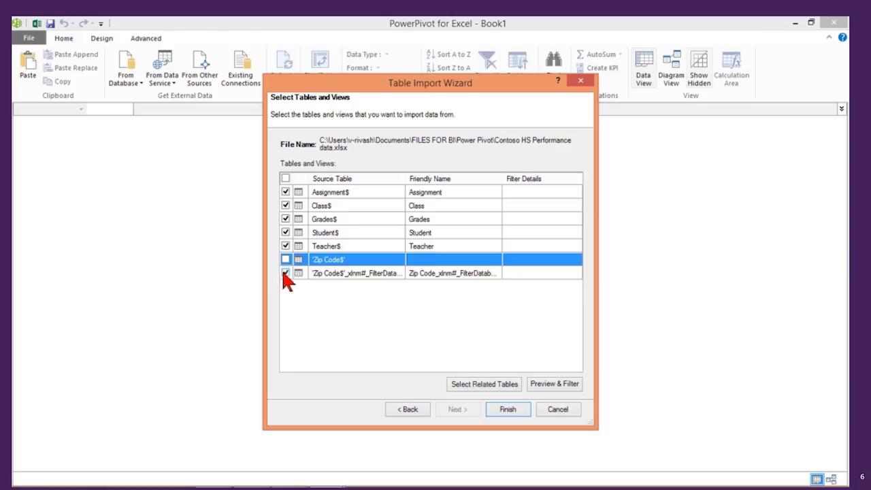
{"action": "left_click", "coordinate": [285, 273]}
{"action": "left_click", "coordinate": [509, 409]}
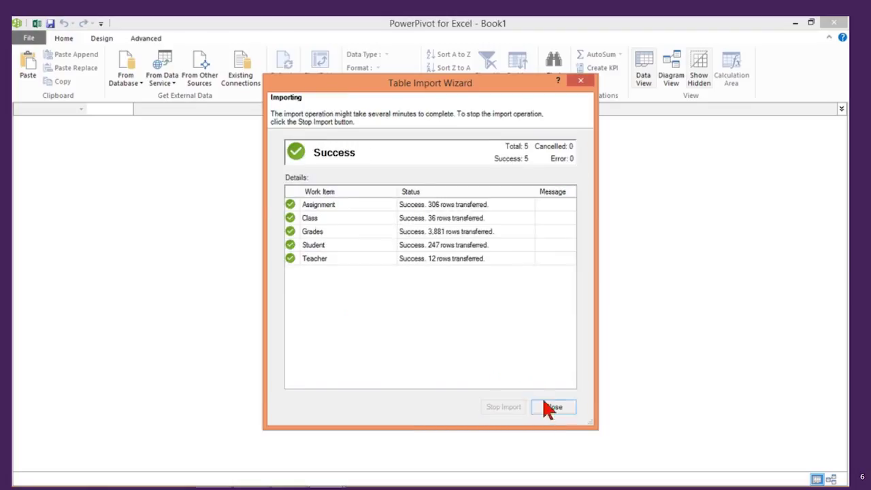
{"action": "key", "text": "Return"}
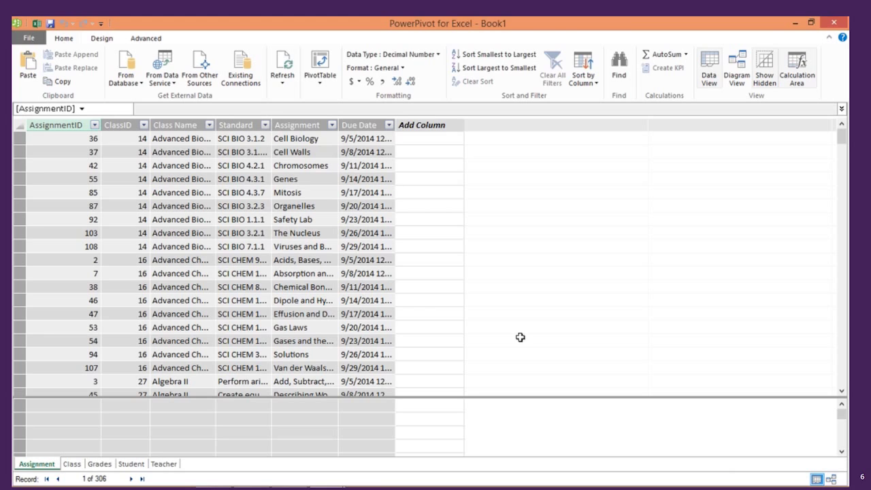
Step: Show the tables as a diagram, place Teacher beside Class, move Grades below it and enlarge Grades to reveal all its fields
{"action": "left_click", "coordinate": [738, 76]}
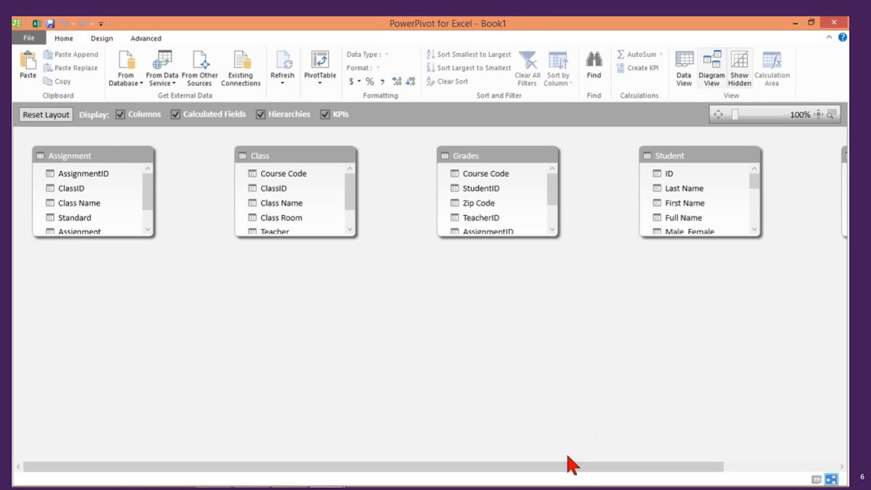
{"action": "left_click_drag", "start_coordinate": [575, 467], "coordinate": [687, 460]}
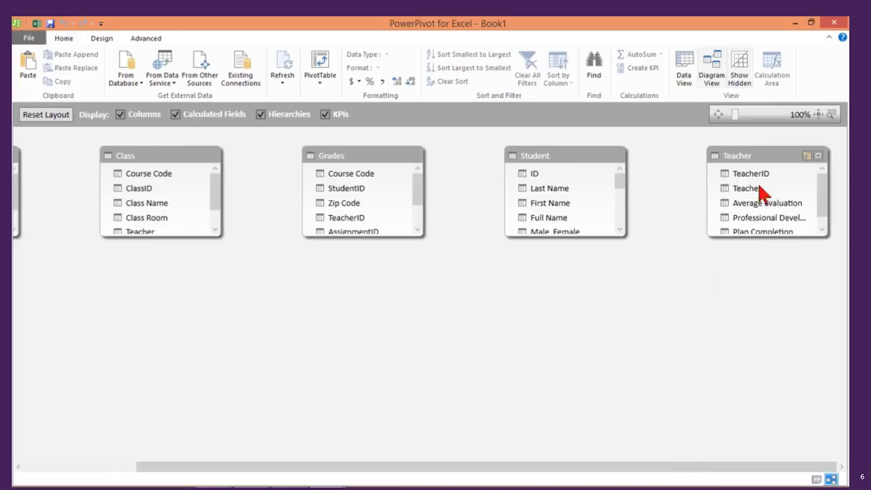
{"action": "left_click_drag", "start_coordinate": [768, 164], "coordinate": [311, 162]}
{"action": "left_click_drag", "start_coordinate": [515, 160], "coordinate": [490, 266]}
{"action": "left_click_drag", "start_coordinate": [526, 334], "coordinate": [559, 394]}
Step: Relate Grades to the other tables: StudentID to Student ID, Course Code to Class Course Code, and TeacherID to Teacher TeacherID
{"action": "mouse_move", "coordinate": [460, 291]}
{"action": "left_mouse_down"}
{"action": "mouse_move", "coordinate": [469, 278]}
{"action": "mouse_move", "coordinate": [463, 296]}
{"action": "mouse_move", "coordinate": [480, 278]}
{"action": "mouse_move", "coordinate": [467, 293]}
{"action": "mouse_move", "coordinate": [667, 191]}
{"action": "mouse_move", "coordinate": [665, 179]}
{"action": "left_mouse_up"}
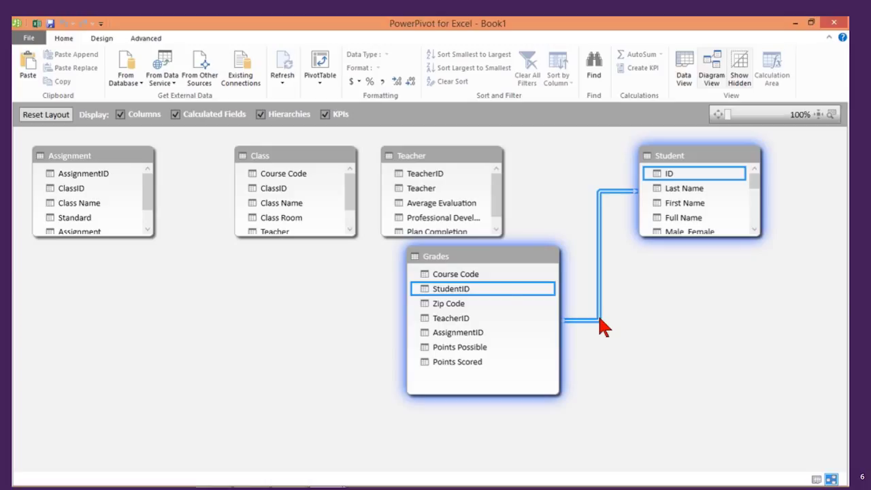
{"action": "left_click_drag", "start_coordinate": [447, 276], "coordinate": [289, 174]}
{"action": "left_click_drag", "start_coordinate": [453, 322], "coordinate": [427, 172]}
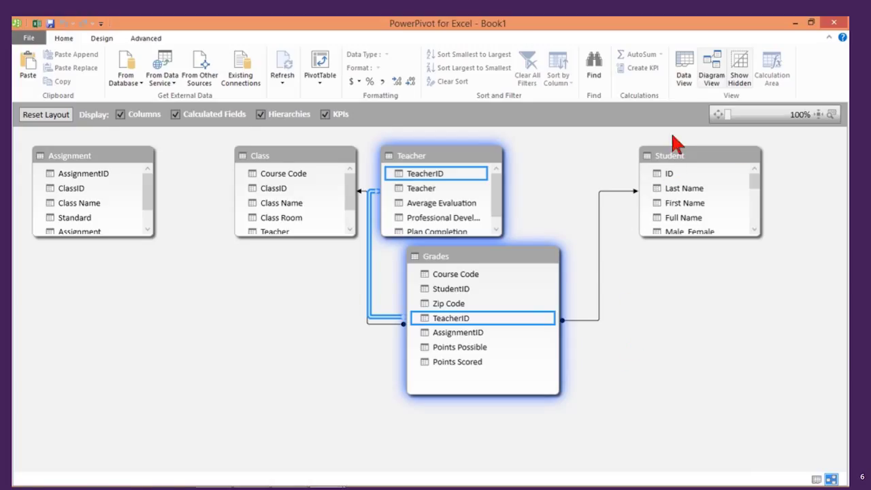
Step: Return to the data grid and create a PivotTable from the data model on Sheet1, starting at cell A1
{"action": "left_click", "coordinate": [684, 74]}
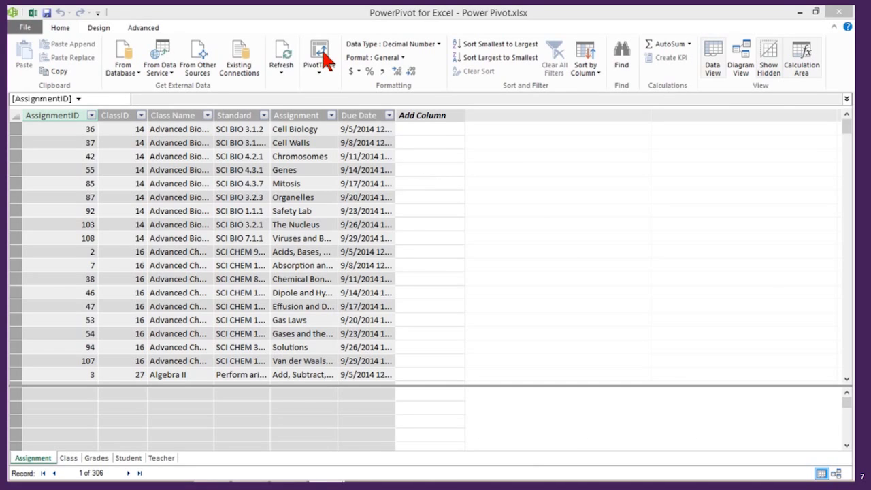
{"action": "left_click", "coordinate": [319, 53]}
{"action": "left_click", "coordinate": [326, 244]}
{"action": "left_click", "coordinate": [467, 279]}
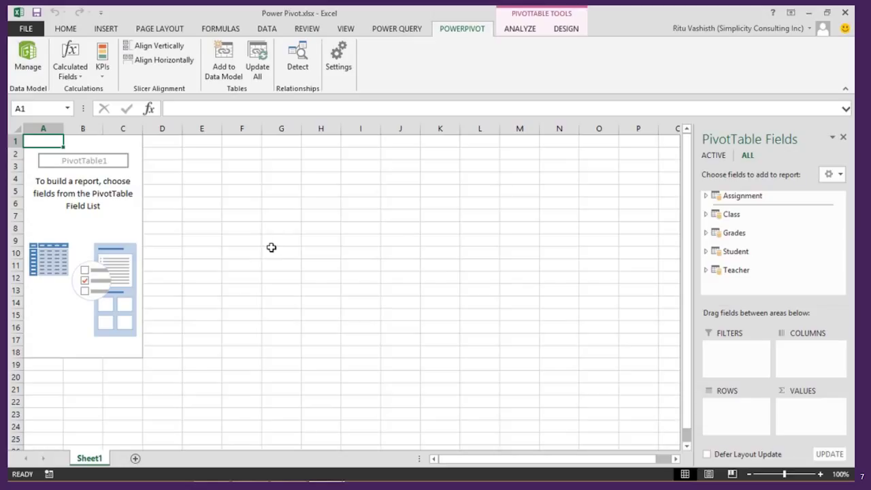
Step: Add Full Name from the Student table as rows, and Points Possible and Points Scored from the Grades table as values
{"action": "left_click", "coordinate": [706, 251]}
{"action": "left_click", "coordinate": [726, 247]}
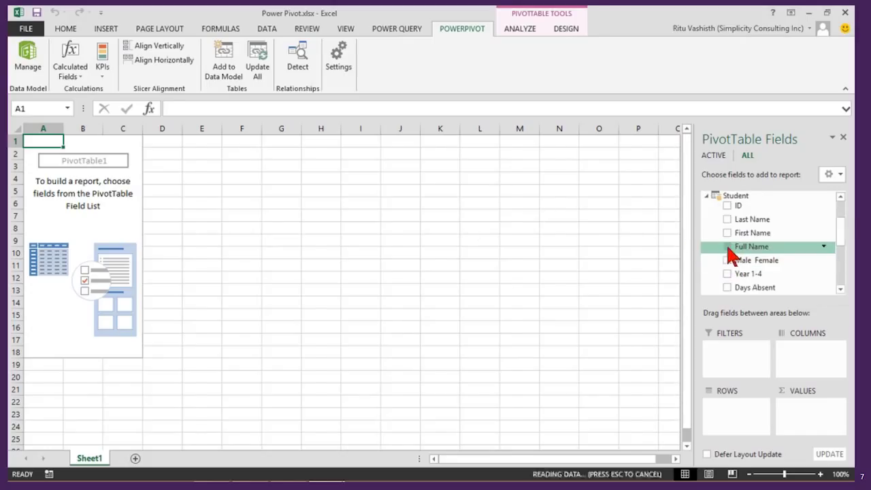
{"action": "left_click", "coordinate": [707, 196]}
{"action": "left_click", "coordinate": [706, 231]}
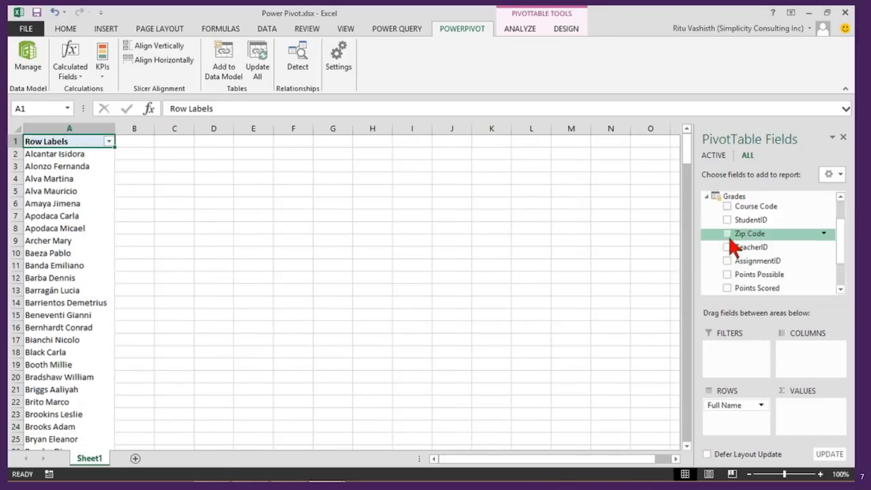
{"action": "left_click", "coordinate": [727, 275]}
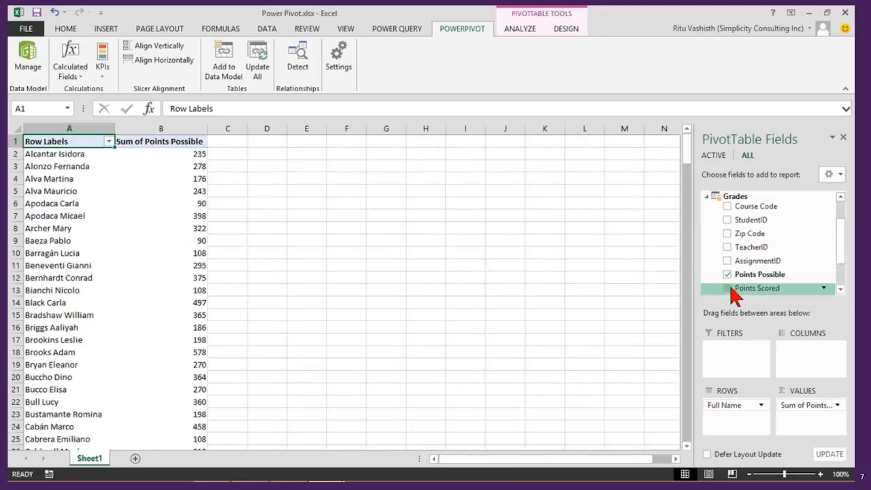
{"action": "left_click", "coordinate": [728, 288]}
Step: Add Class Name from the Class table as rows under each student and examine the scores in A5:C8
{"action": "left_click", "coordinate": [707, 196]}
{"action": "left_click", "coordinate": [711, 214]}
{"action": "left_click", "coordinate": [727, 247]}
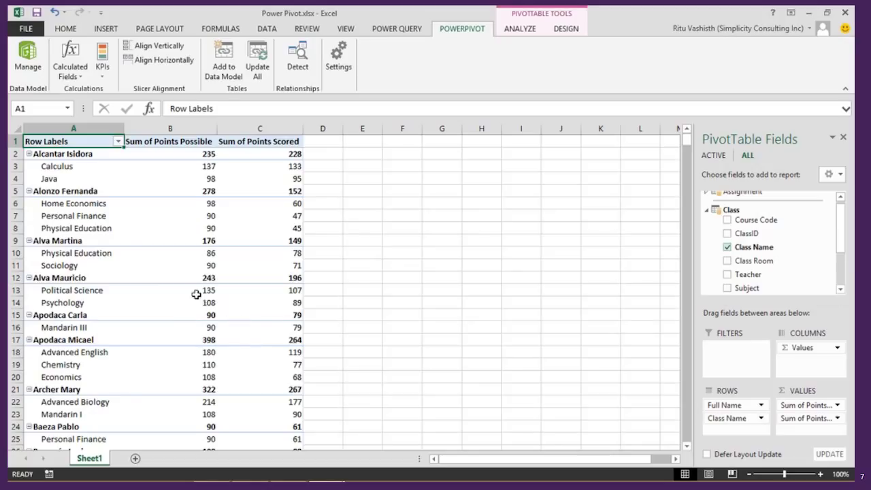
{"action": "left_click_drag", "start_coordinate": [80, 193], "coordinate": [298, 228]}
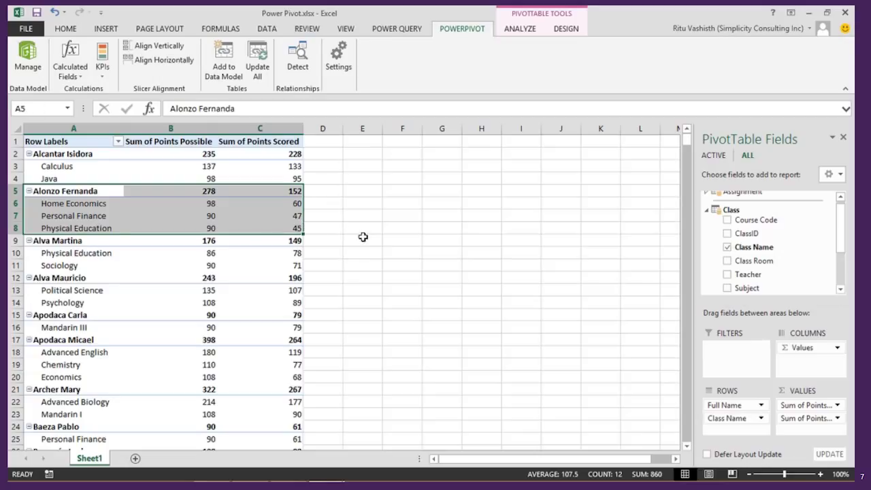
{"action": "left_click", "coordinate": [238, 216]}
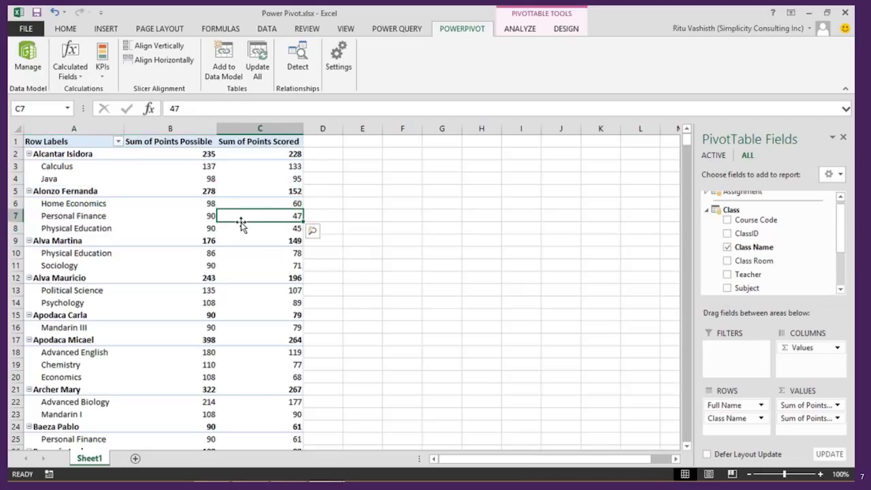
Step: Add the Teacher field from the Teacher table as a report filter of the PivotTable
{"action": "left_click", "coordinate": [707, 210]}
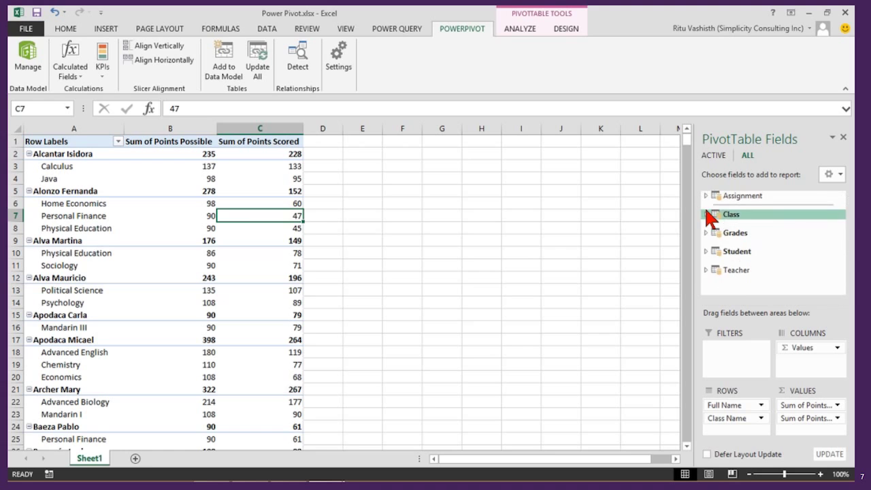
{"action": "left_click", "coordinate": [706, 270]}
{"action": "left_click_drag", "start_coordinate": [735, 247], "coordinate": [716, 346]}
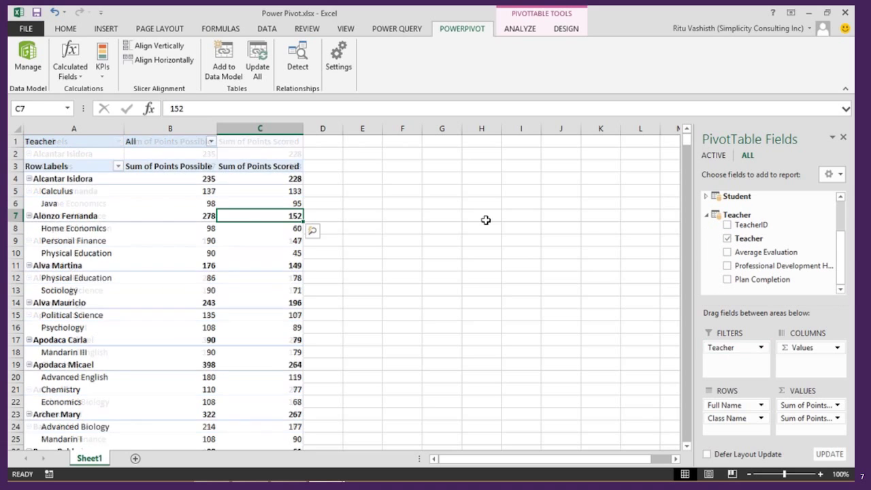
Step: Allow multiple items in the Teacher filter, keep only the first teacher in the list, and review the filtered student rows
{"action": "left_click", "coordinate": [212, 142]}
{"action": "left_click", "coordinate": [77, 170]}
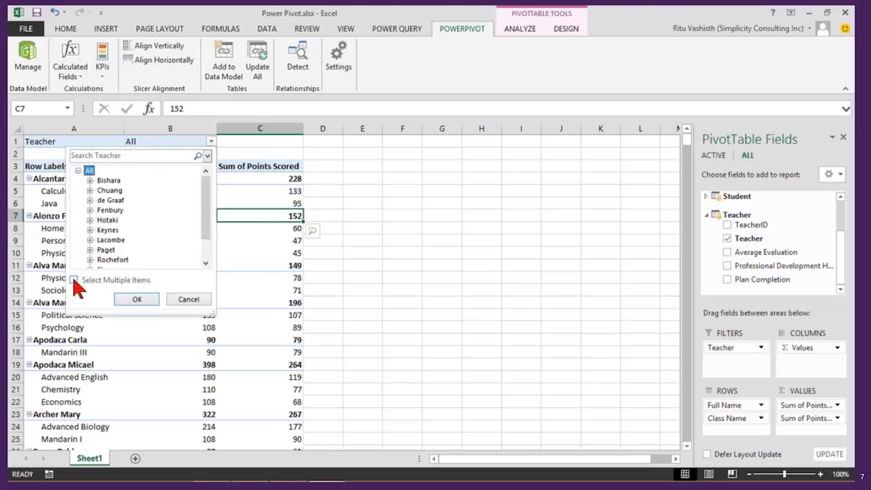
{"action": "left_click", "coordinate": [74, 279]}
{"action": "left_click", "coordinate": [87, 170]}
{"action": "left_click", "coordinate": [99, 180]}
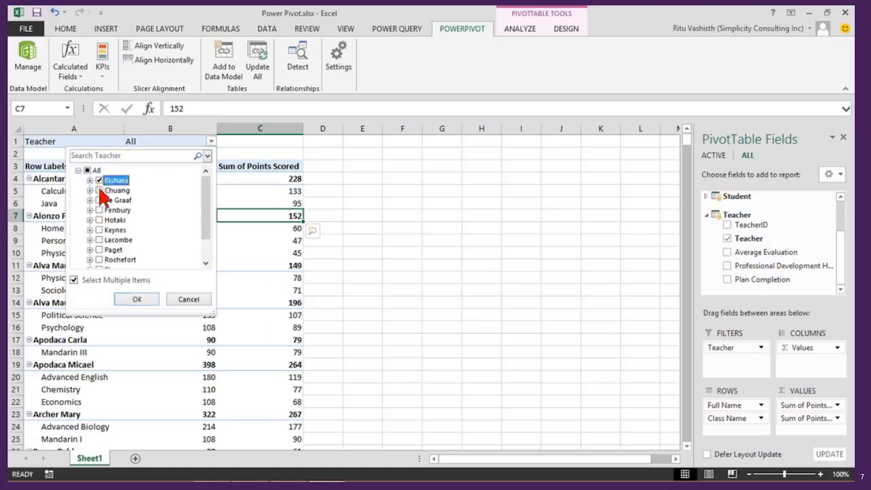
{"action": "left_click", "coordinate": [138, 299]}
{"action": "scroll", "coordinate": [168, 279], "scroll_direction": "down", "scroll_amount": 4}
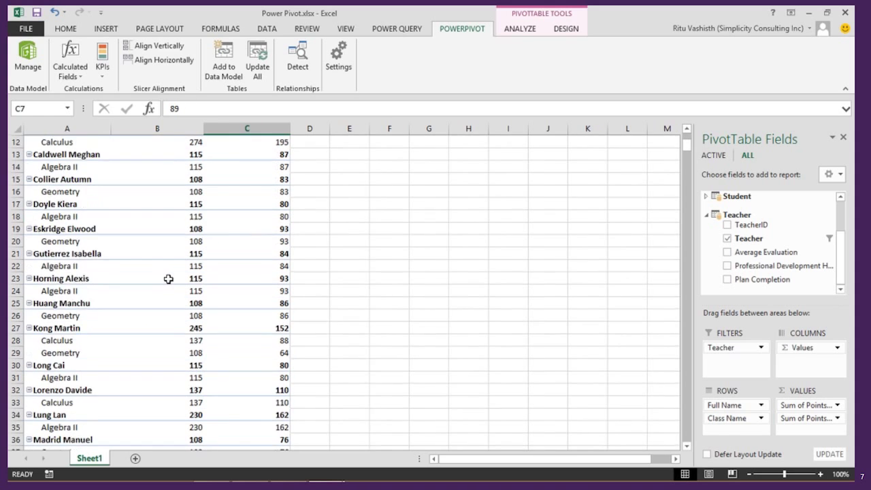
{"action": "scroll", "coordinate": [168, 279], "scroll_direction": "down", "scroll_amount": 5}
{"action": "scroll", "coordinate": [158, 269], "scroll_direction": "up", "scroll_amount": 9}
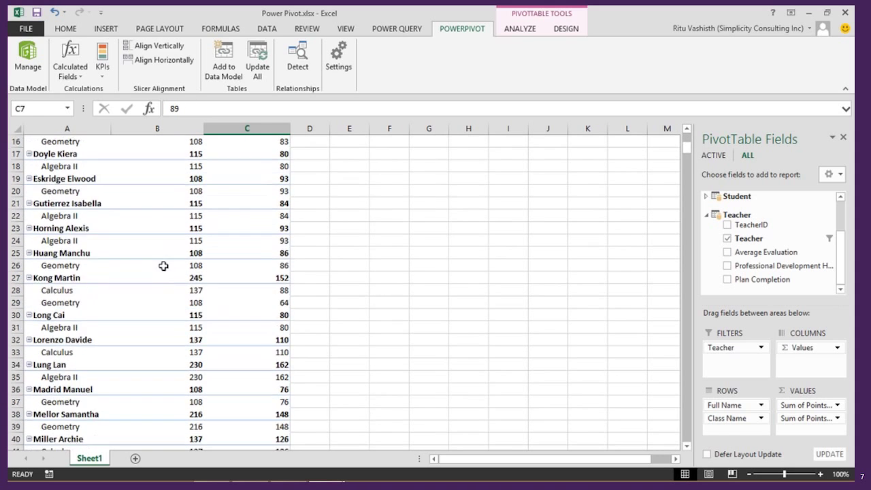
{"action": "mouse_move", "coordinate": [182, 272]}
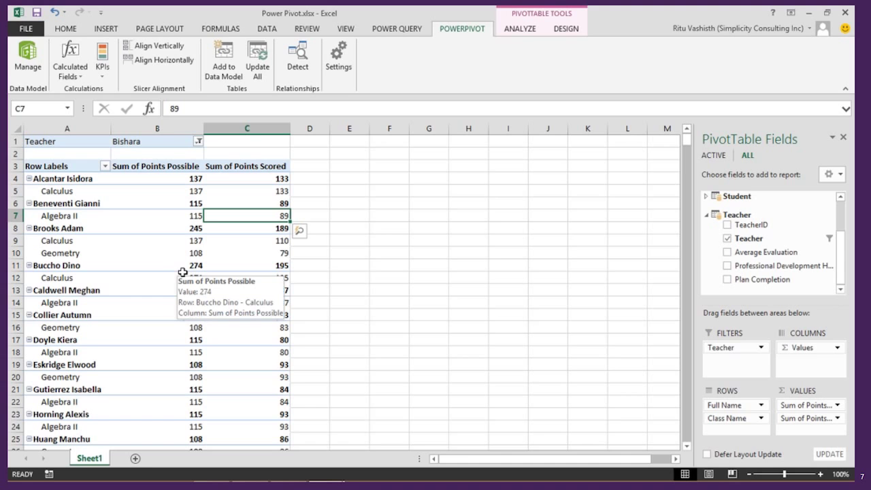
Step: Undo the Teacher filter and place the Teacher field in the rows between Full Name and Class Name
{"action": "key", "text": "ctrl+z"}
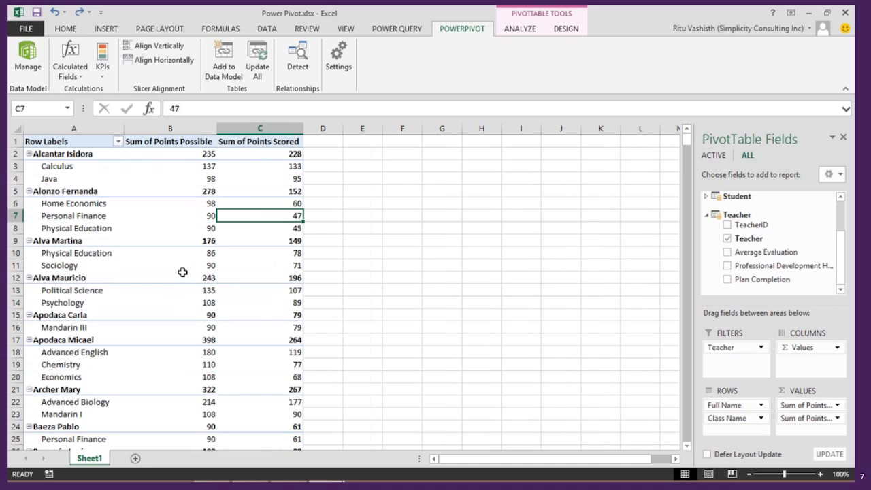
{"action": "left_click_drag", "start_coordinate": [739, 237], "coordinate": [728, 408]}
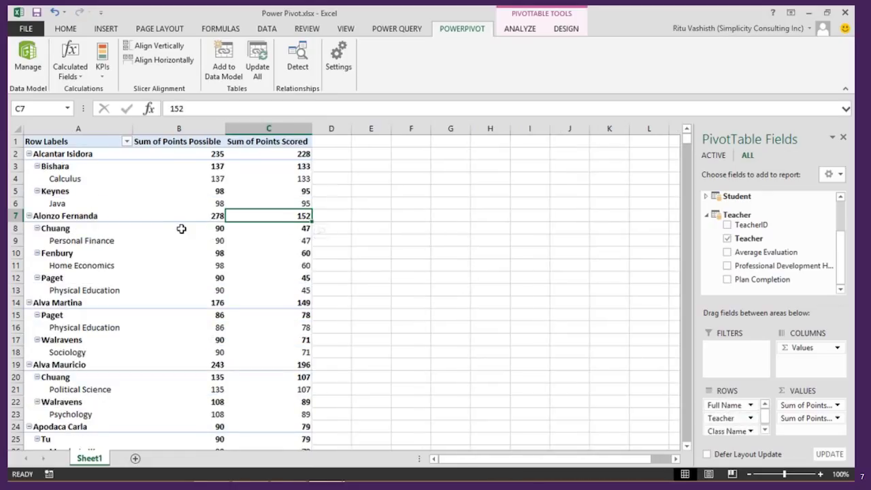
{"action": "mouse_move", "coordinate": [182, 229]}
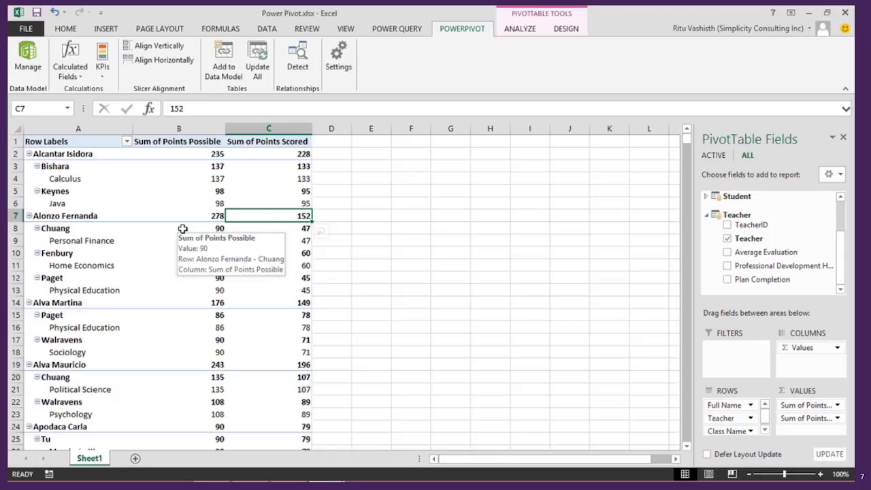
Step: Insert a slicer for Behavior Incidents from the Student table and filter the PivotTable to 6 incidents
{"action": "left_click", "coordinate": [521, 32]}
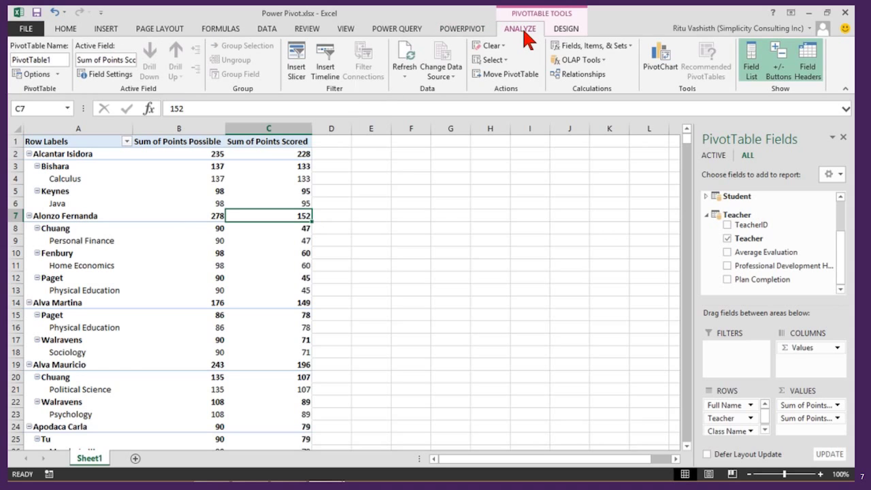
{"action": "left_click", "coordinate": [297, 71]}
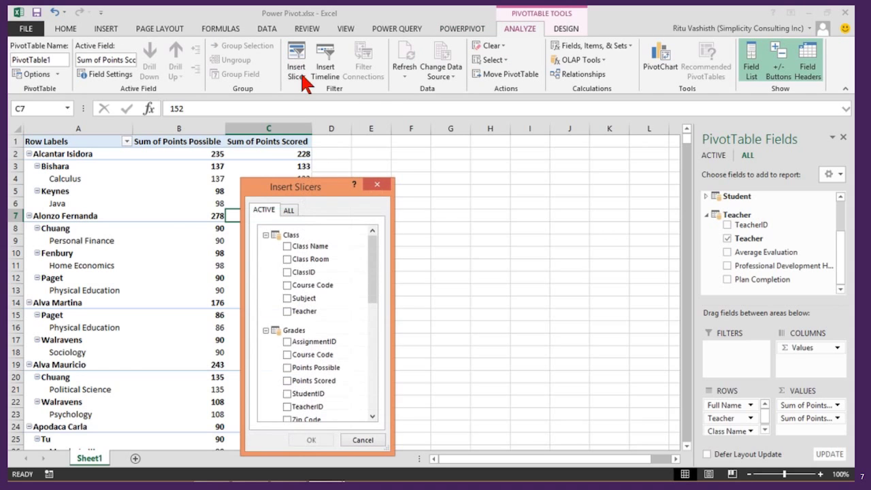
{"action": "left_click", "coordinate": [266, 330]}
{"action": "left_click", "coordinate": [286, 373]}
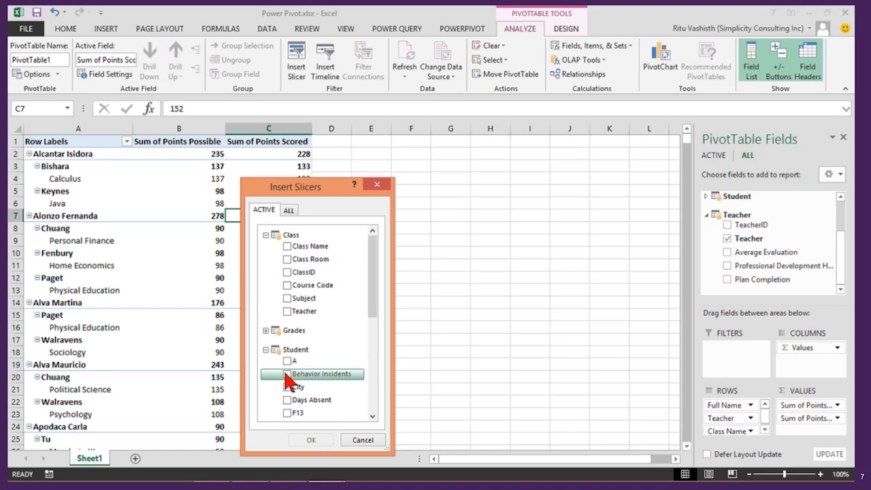
{"action": "left_click", "coordinate": [311, 439]}
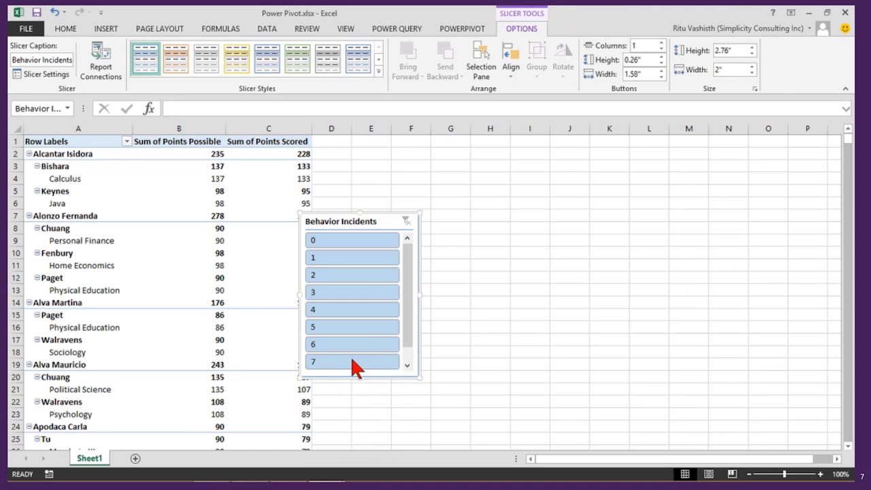
{"action": "scroll", "coordinate": [374, 344], "scroll_direction": "down", "scroll_amount": 1}
{"action": "left_click", "coordinate": [348, 325]}
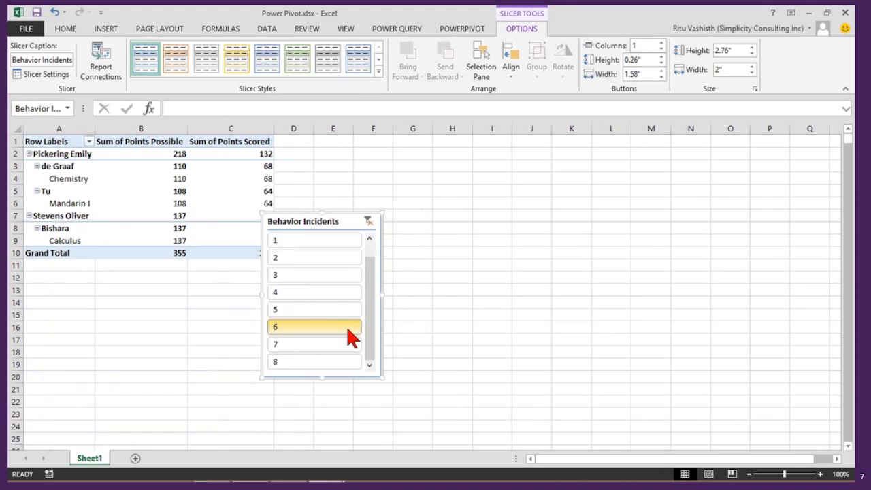
Step: Add 7 and 8 incidents to the Behavior Incidents slicer selection and move the slicer just below the PivotTable
{"action": "left_click", "coordinate": [309, 347], "text": "ctrl"}
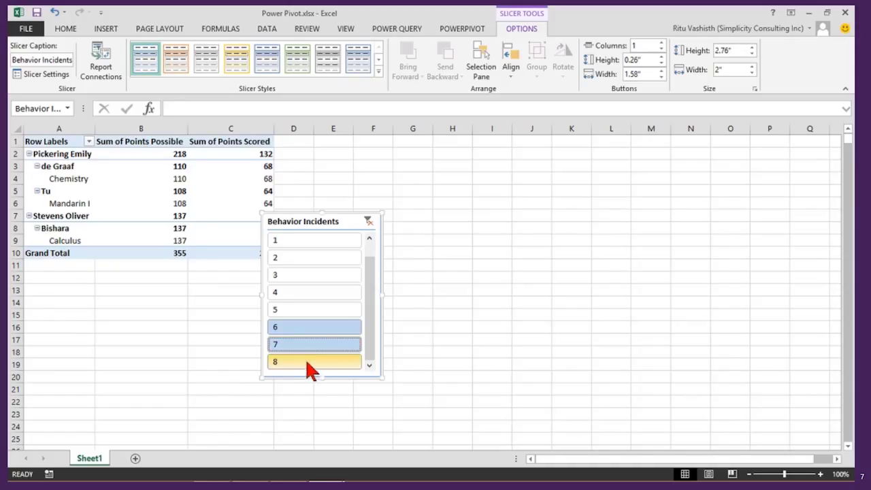
{"action": "left_click", "coordinate": [309, 364], "text": "ctrl"}
{"action": "left_click_drag", "start_coordinate": [330, 227], "coordinate": [222, 388]}
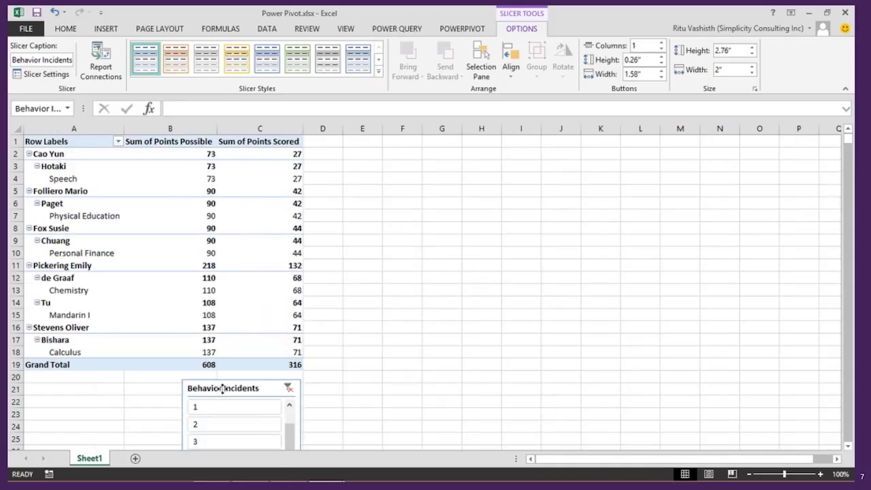
Step: Insert a clustered column PivotChart from the PivotTable and fit it alongside the table, enlarged to about the table's full height
{"action": "left_click", "coordinate": [262, 243]}
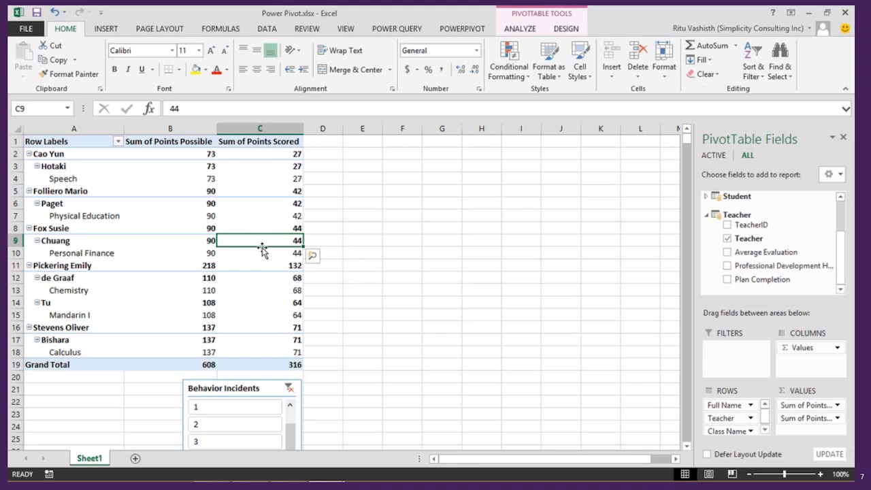
{"action": "left_click", "coordinate": [522, 30]}
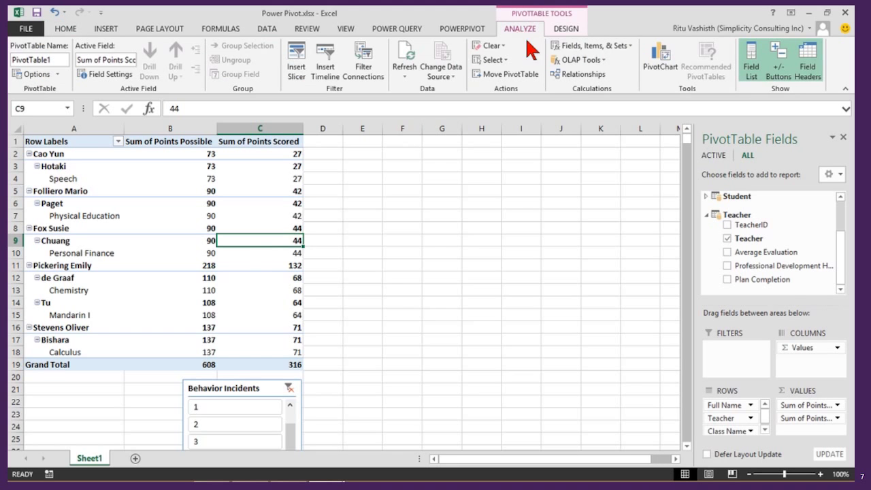
{"action": "left_click", "coordinate": [660, 59]}
{"action": "left_click", "coordinate": [714, 440]}
{"action": "left_click_drag", "start_coordinate": [386, 217], "coordinate": [481, 143]}
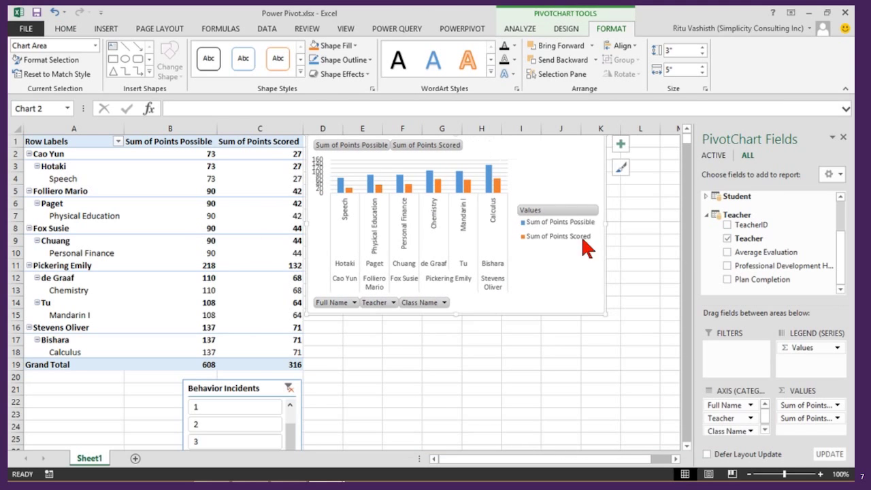
{"action": "left_click_drag", "start_coordinate": [606, 314], "coordinate": [631, 374]}
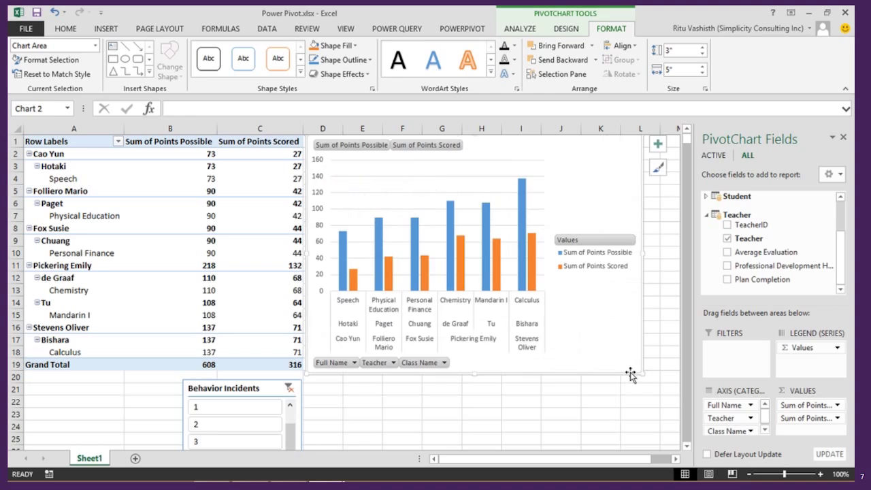